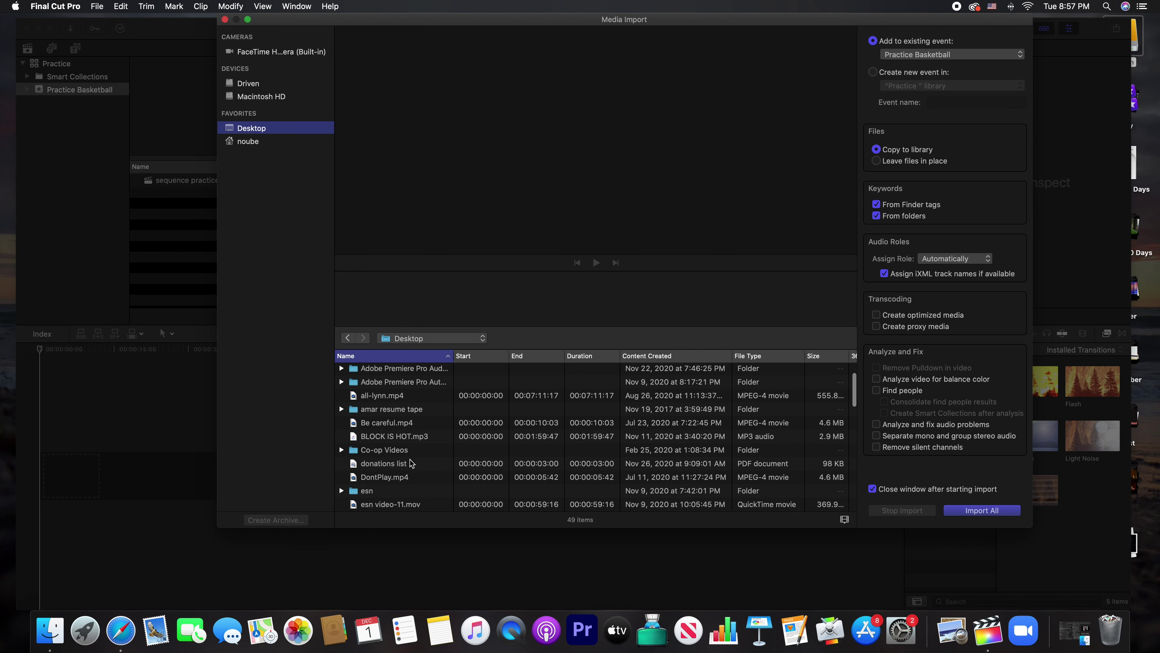
Step: Import the Music Video folder from the Desktop into the Practice Basketball event, copying the files to the library
{"action": "scroll", "coordinate": [410, 463], "scroll_direction": "down", "scroll_amount": 7}
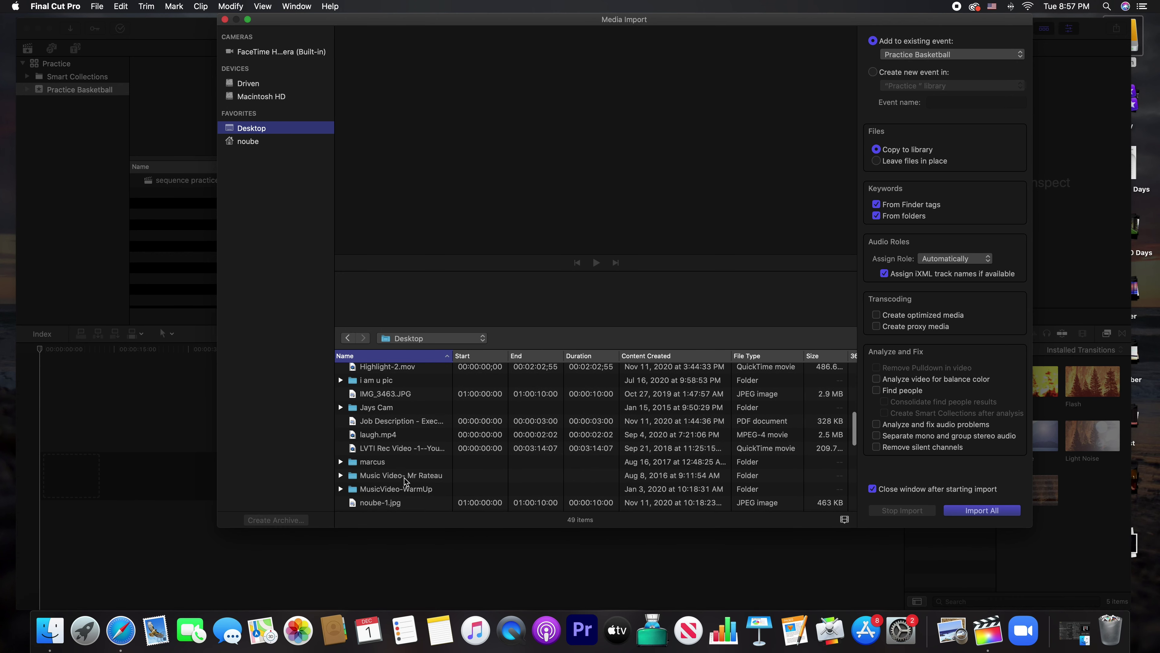
{"action": "left_click", "coordinate": [404, 478]}
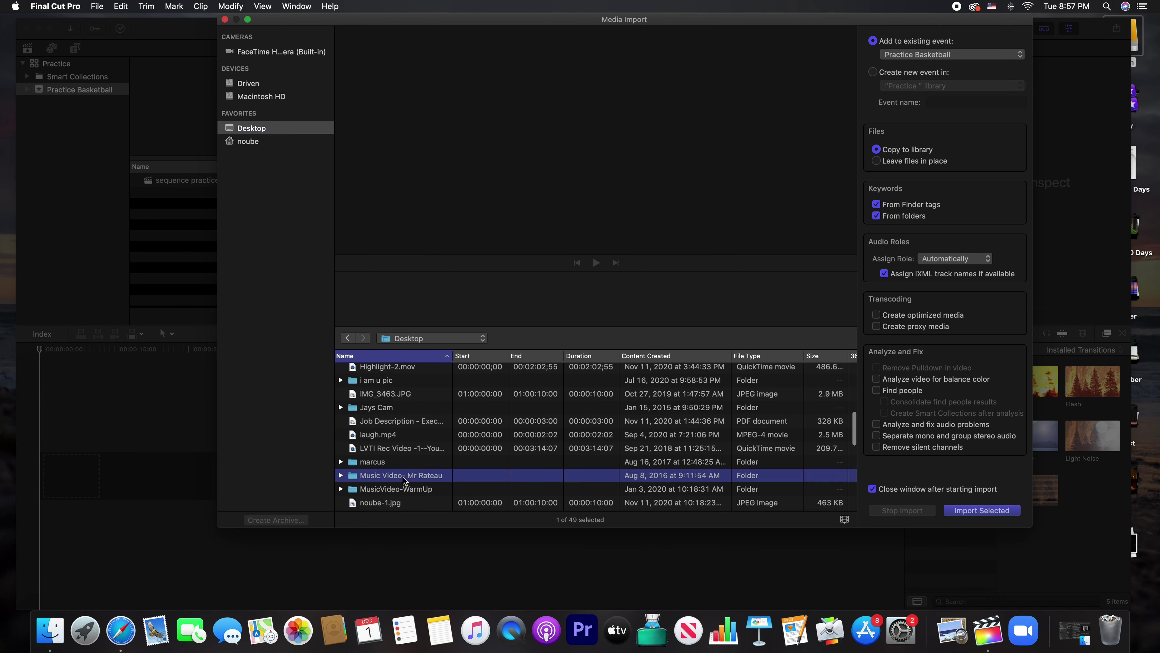
{"action": "left_click", "coordinate": [963, 511]}
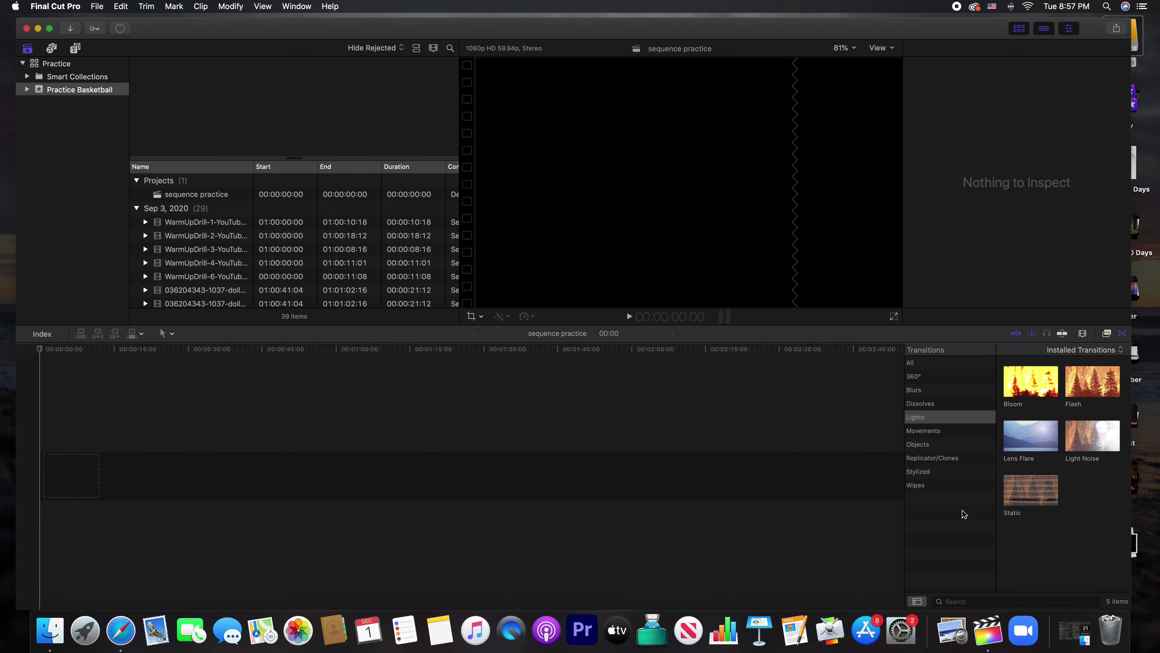
Step: Mark the WarmUpDrill-6 clip from about 3:04 to 9:09 and place that range at the start of the timeline
{"action": "left_click", "coordinate": [189, 225]}
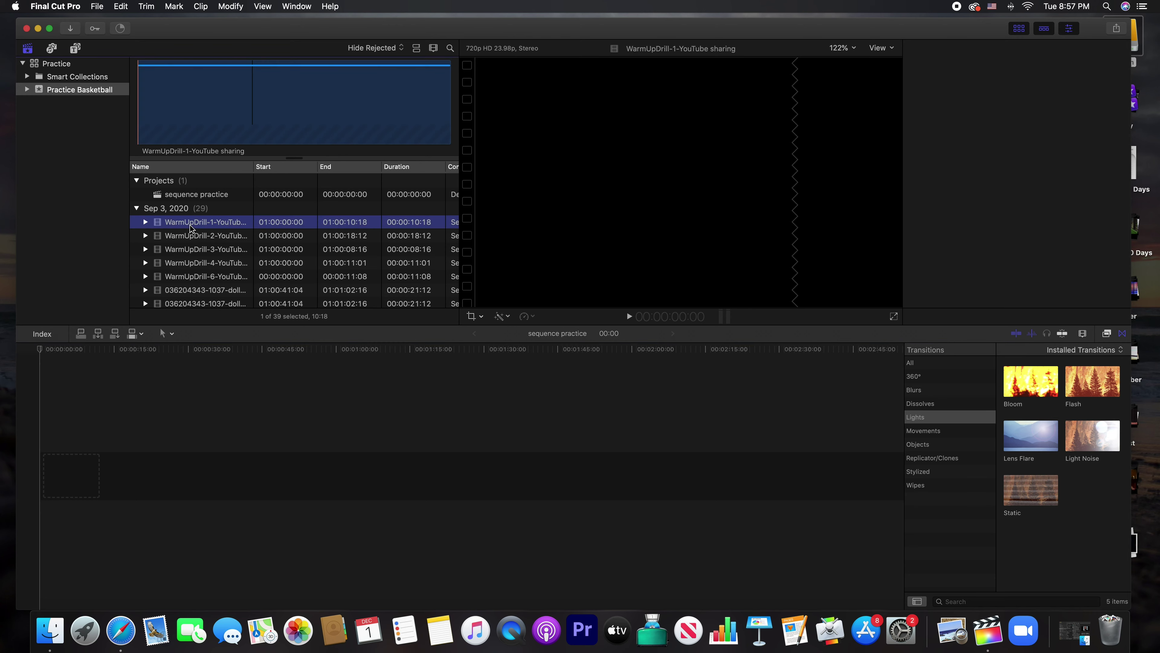
{"action": "left_click", "coordinate": [190, 249]}
{"action": "left_click", "coordinate": [190, 278]}
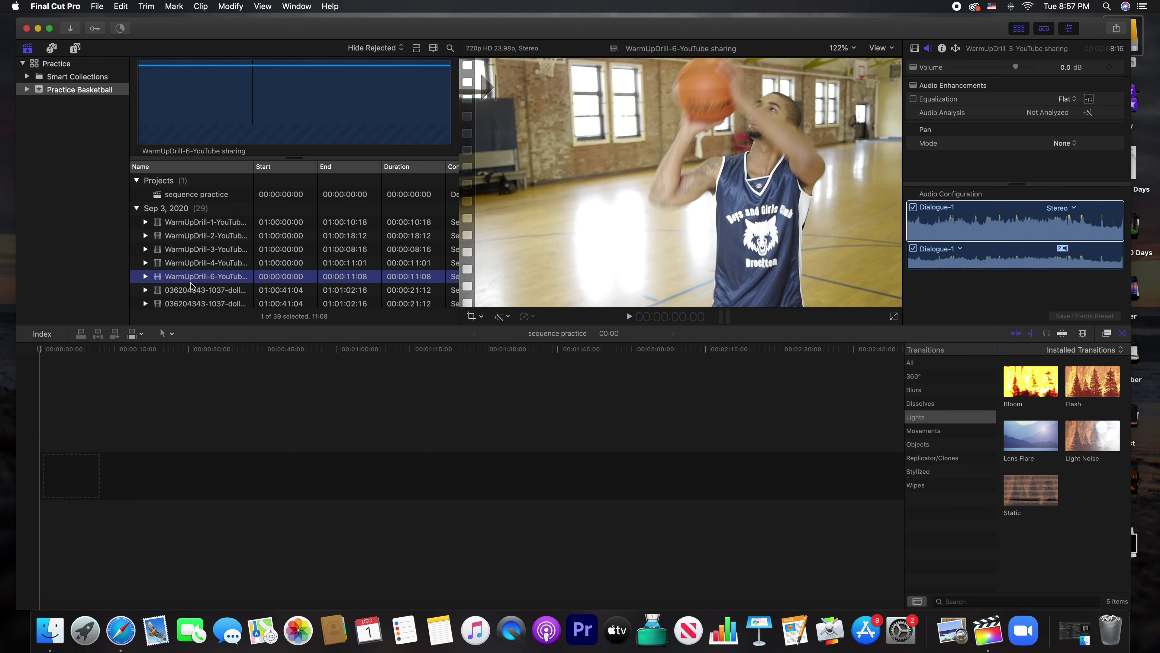
{"action": "left_click", "coordinate": [192, 113]}
{"action": "key", "text": "space"}
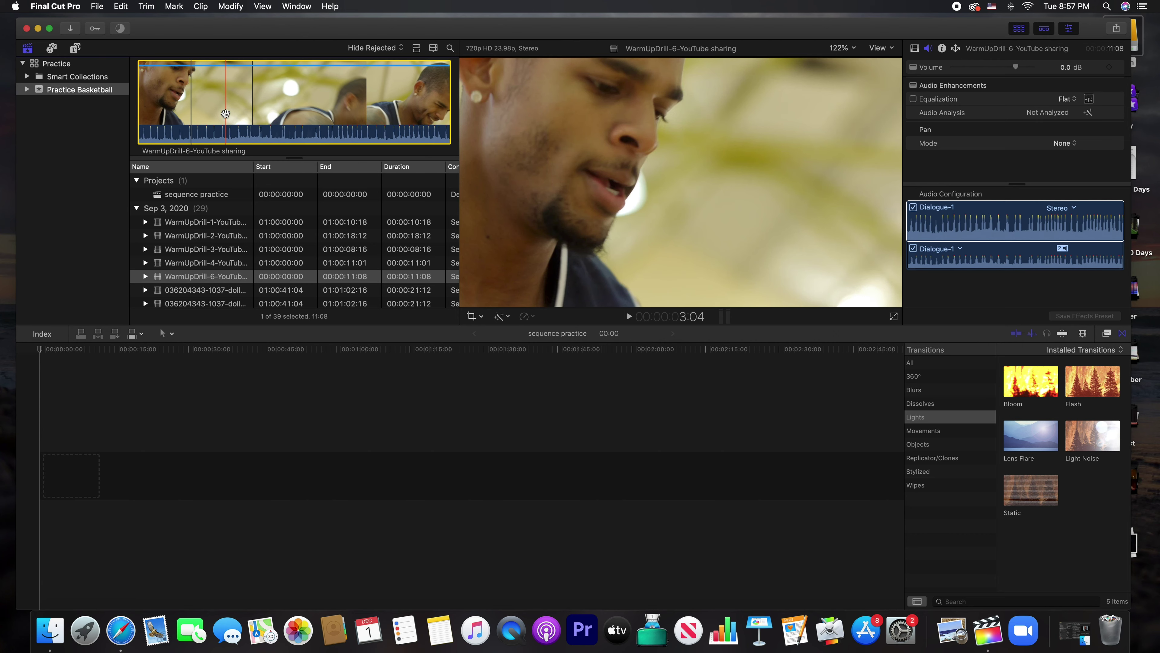
{"action": "key", "text": "i"}
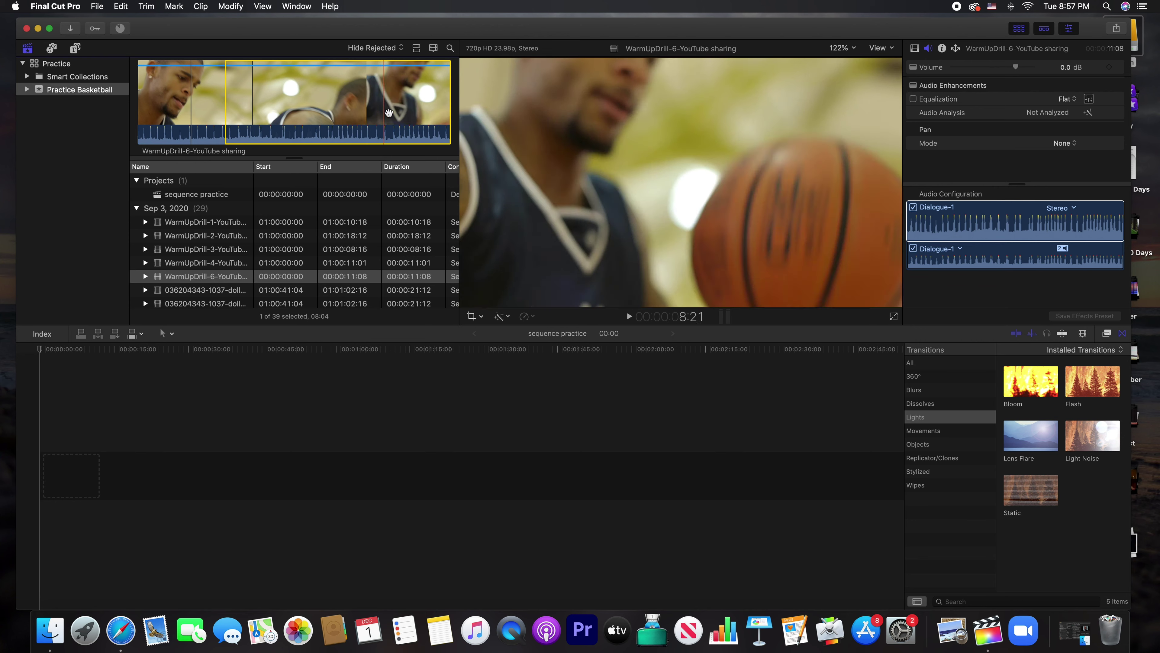
{"action": "key", "text": "o"}
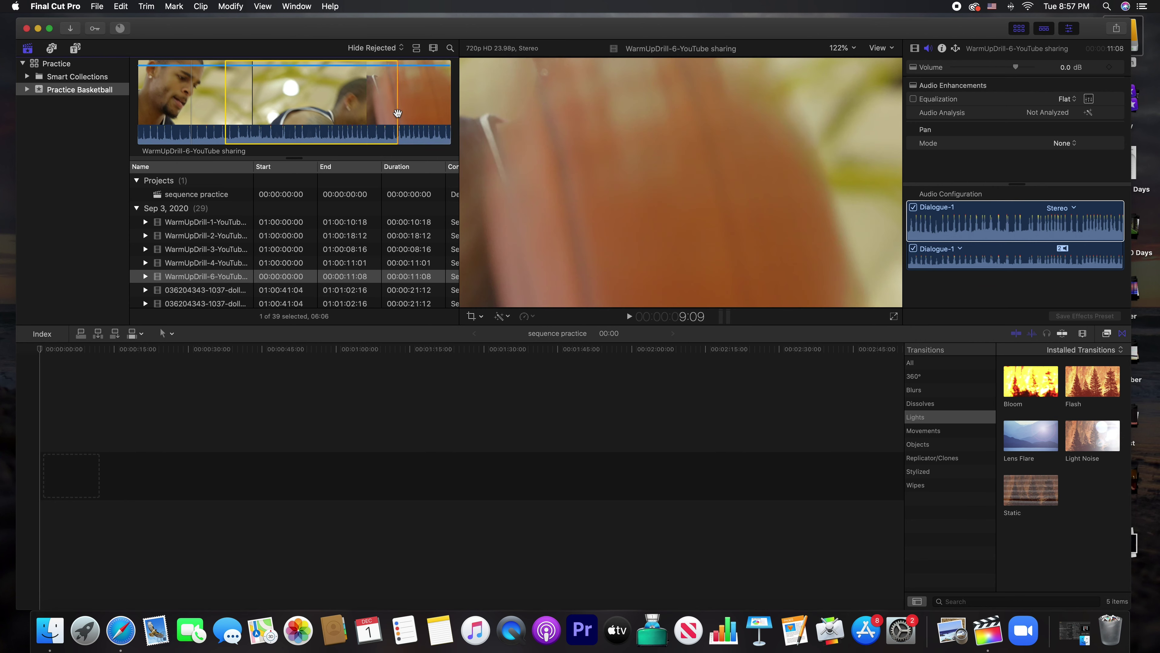
{"action": "left_click_drag", "start_coordinate": [358, 112], "coordinate": [89, 478]}
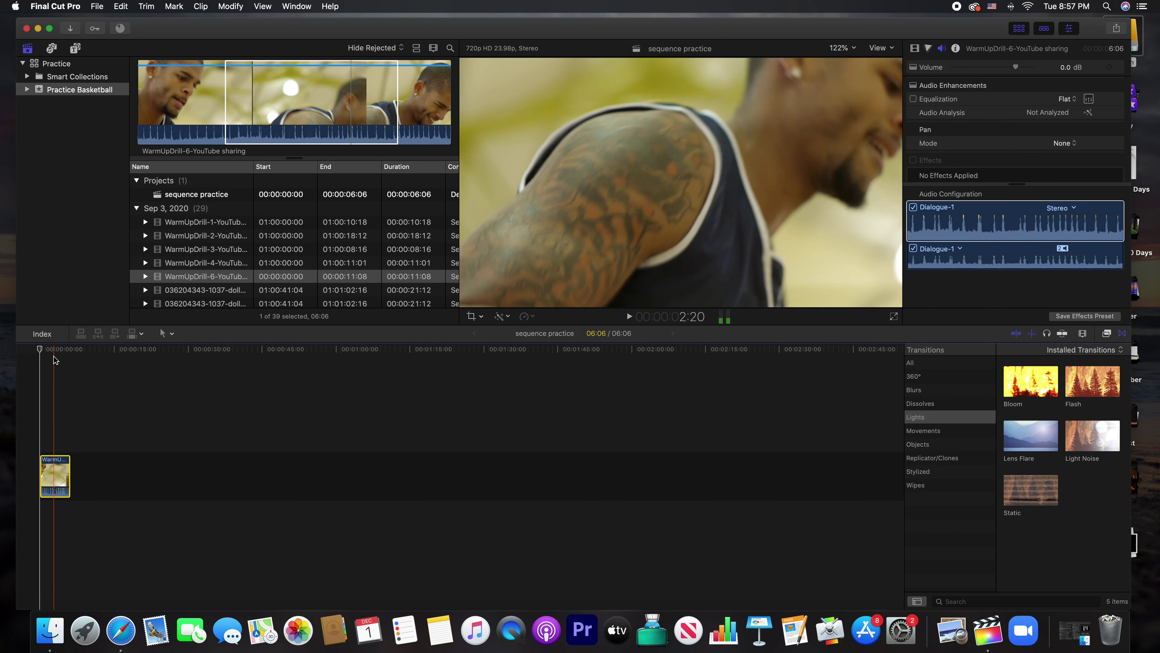
Step: Mark the WarmUpDrill-3 clip from about 01:00:02:22 to 01:00:06:21 and place that range directly after the first timeline clip
{"action": "left_click", "coordinate": [176, 249]}
{"action": "left_click", "coordinate": [187, 123]}
{"action": "key", "text": "space"}
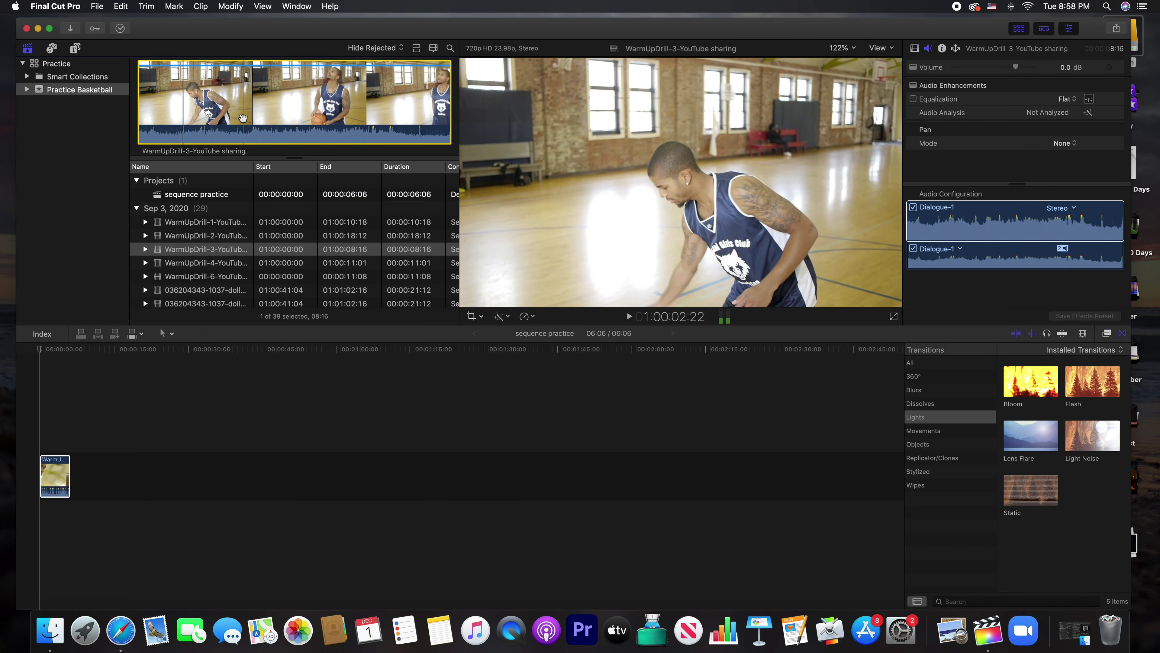
{"action": "key", "text": "i"}
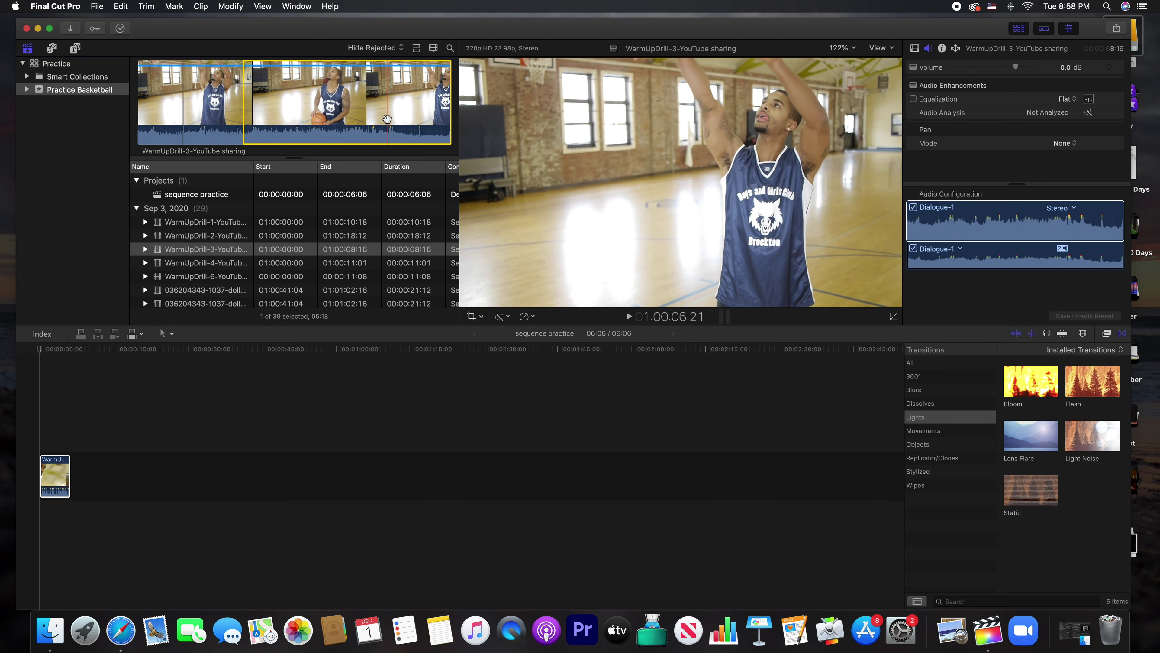
{"action": "key", "text": "o"}
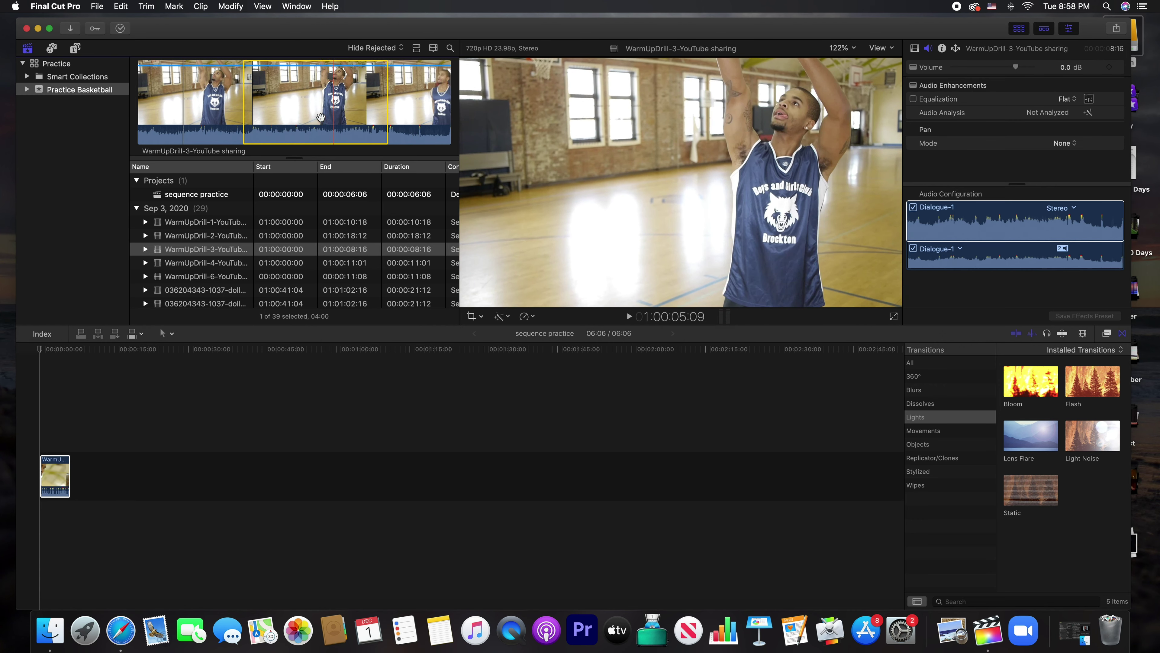
{"action": "left_click_drag", "start_coordinate": [319, 109], "coordinate": [107, 467]}
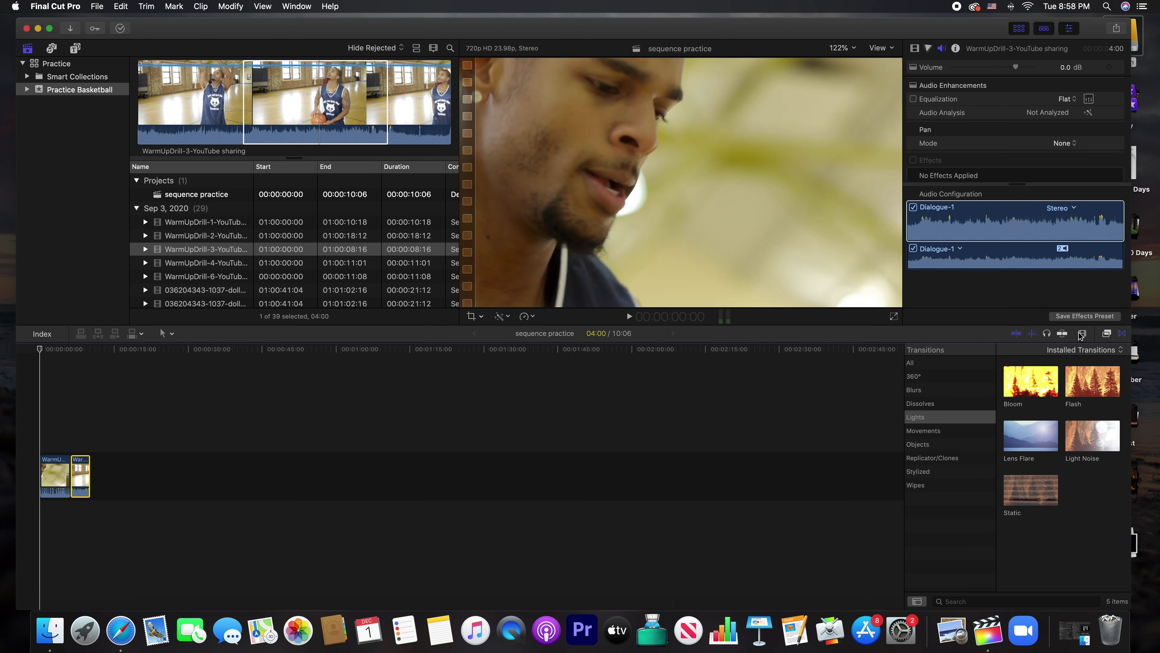
Step: Apply the Threshold effect to the first timeline clip and the Crisp Contrast effect to the second
{"action": "left_click", "coordinate": [1106, 337]}
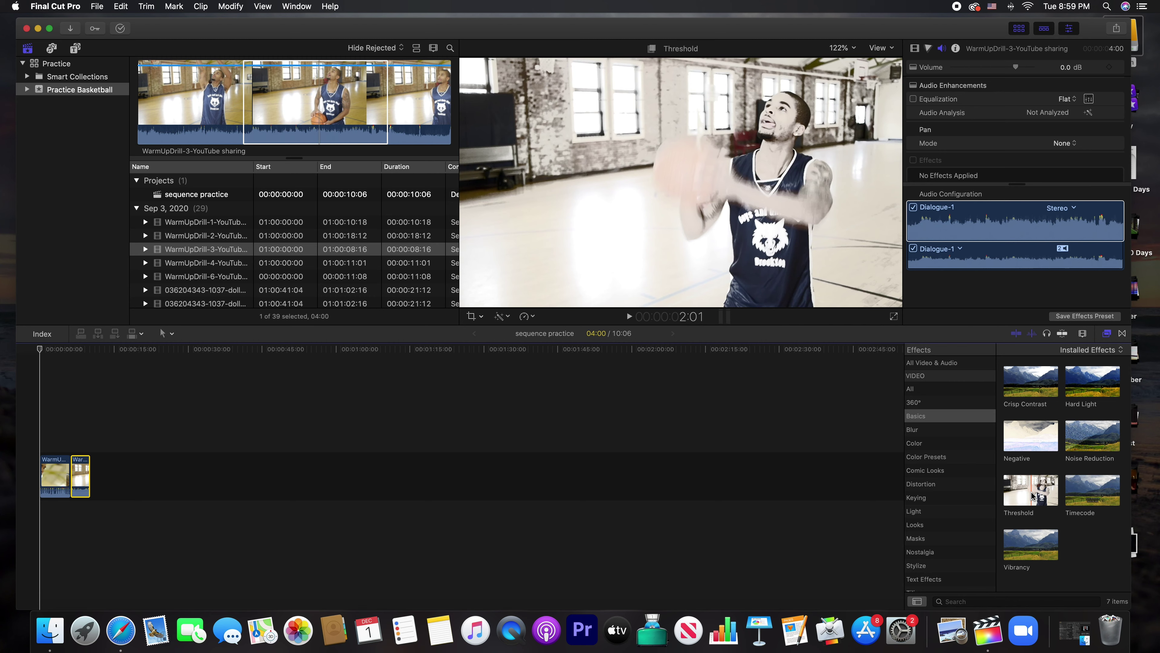
{"action": "left_click_drag", "start_coordinate": [1033, 495], "coordinate": [60, 458]}
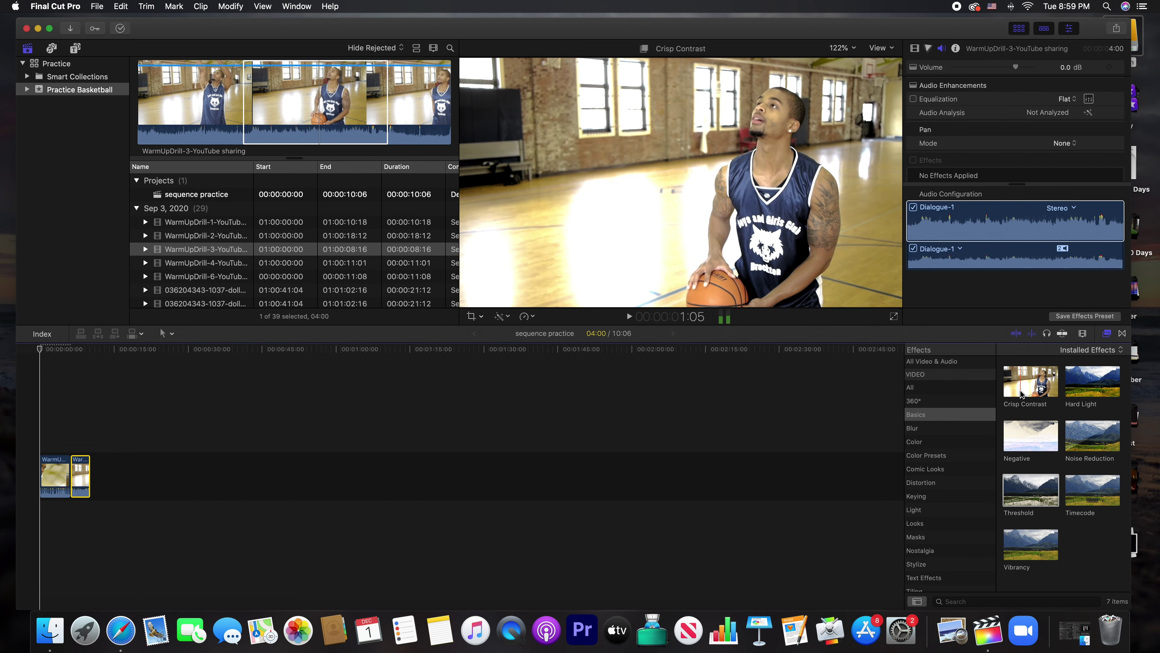
{"action": "left_click_drag", "start_coordinate": [1022, 394], "coordinate": [76, 474]}
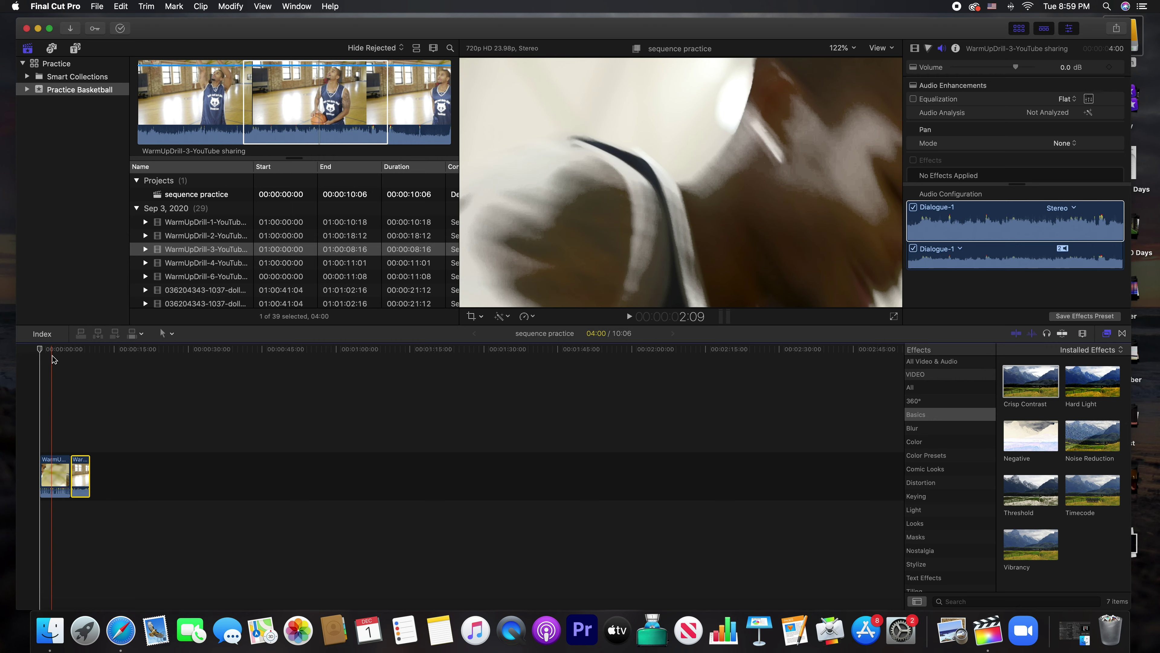
Step: Add a Cross Dissolve transition between the two timeline clips and play it back
{"action": "left_click", "coordinate": [1122, 334]}
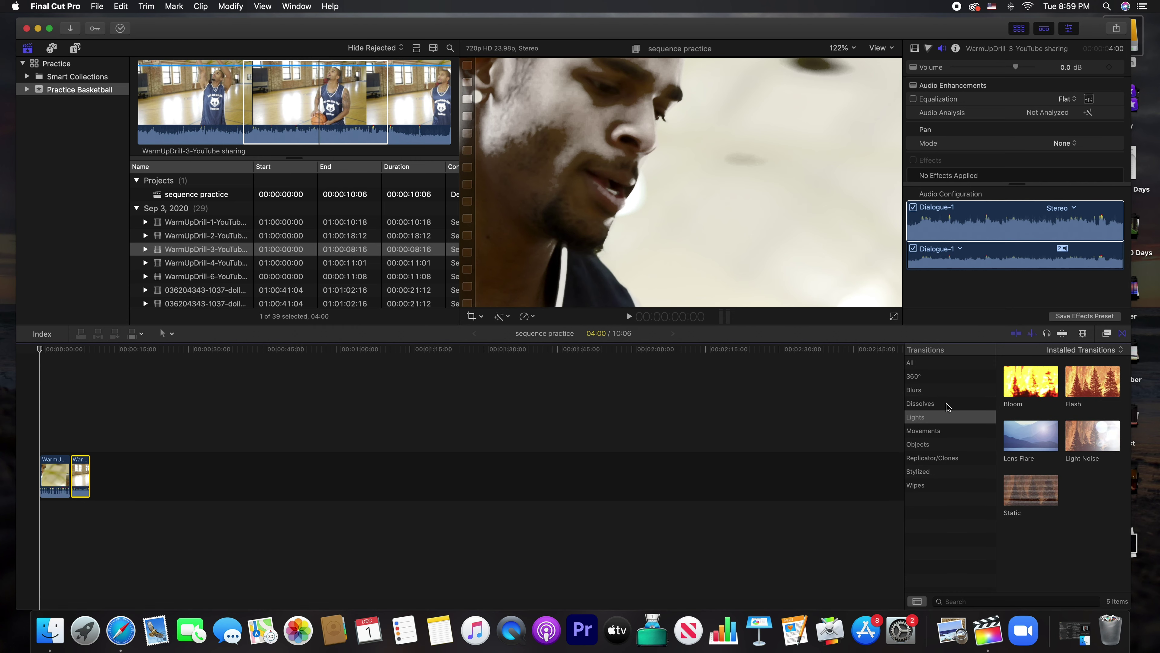
{"action": "left_click", "coordinate": [929, 393]}
{"action": "left_click", "coordinate": [929, 405]}
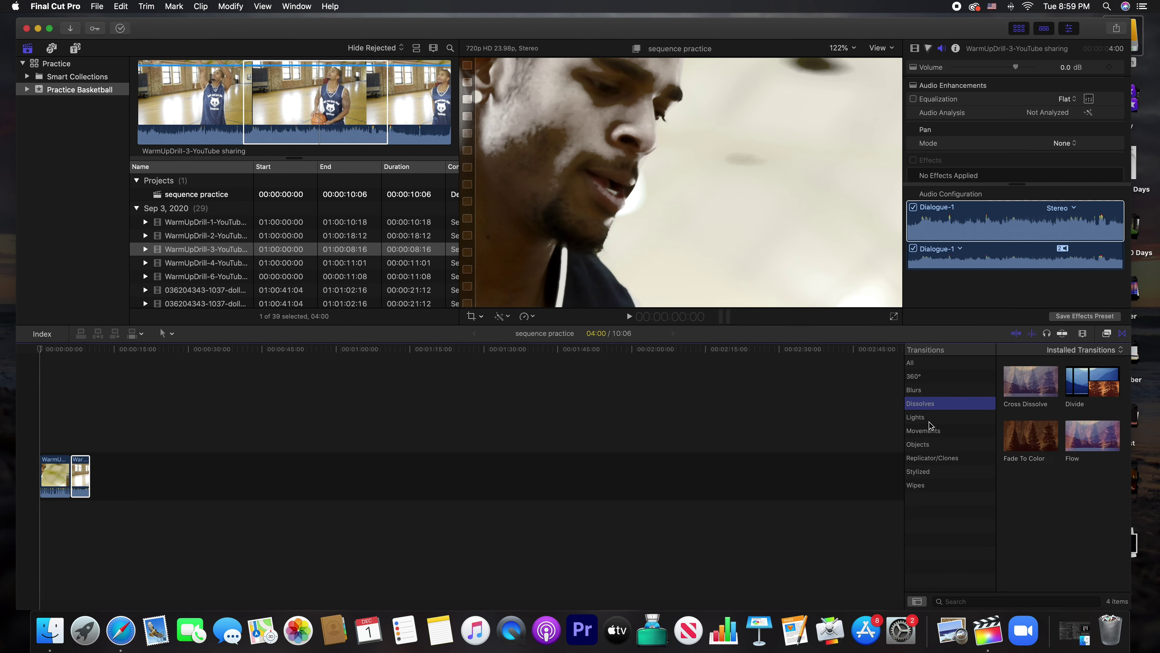
{"action": "left_click", "coordinate": [928, 418]}
{"action": "left_click", "coordinate": [927, 405]}
{"action": "left_click", "coordinate": [1030, 390]}
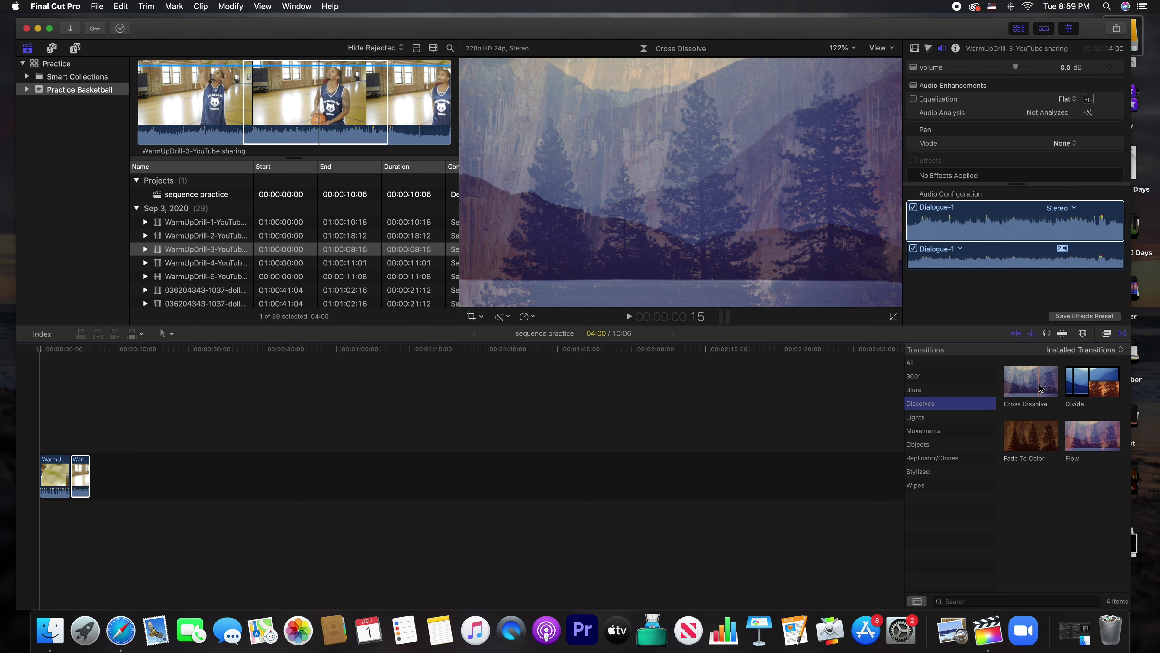
{"action": "left_click_drag", "start_coordinate": [1038, 389], "coordinate": [72, 468]}
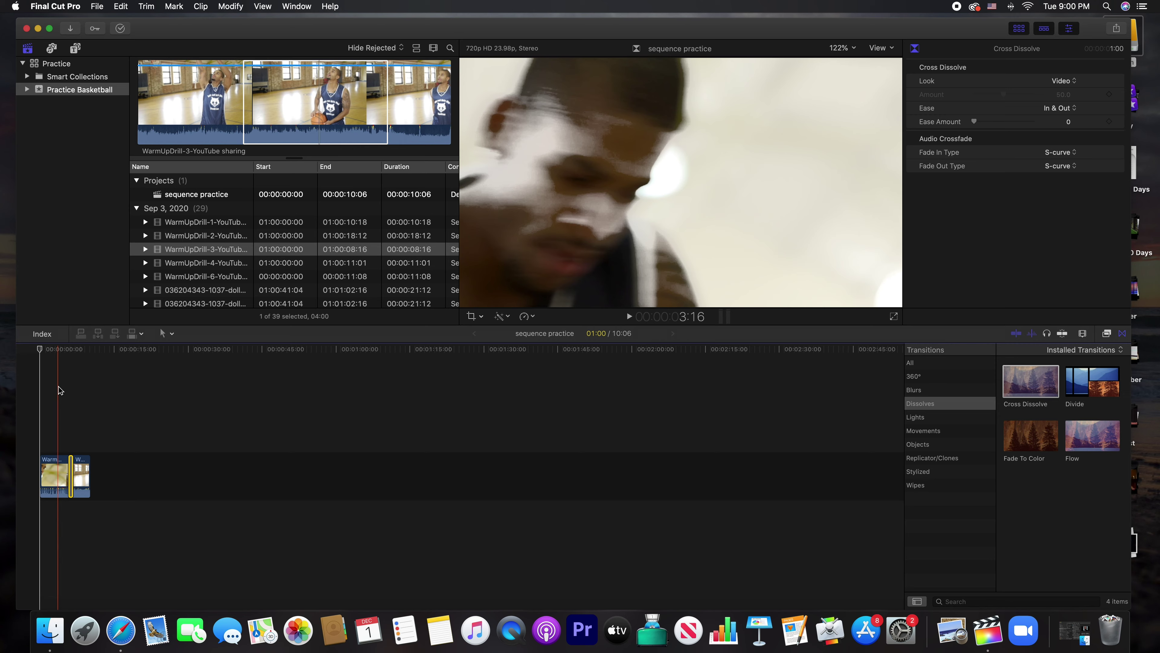
{"action": "key", "text": "space"}
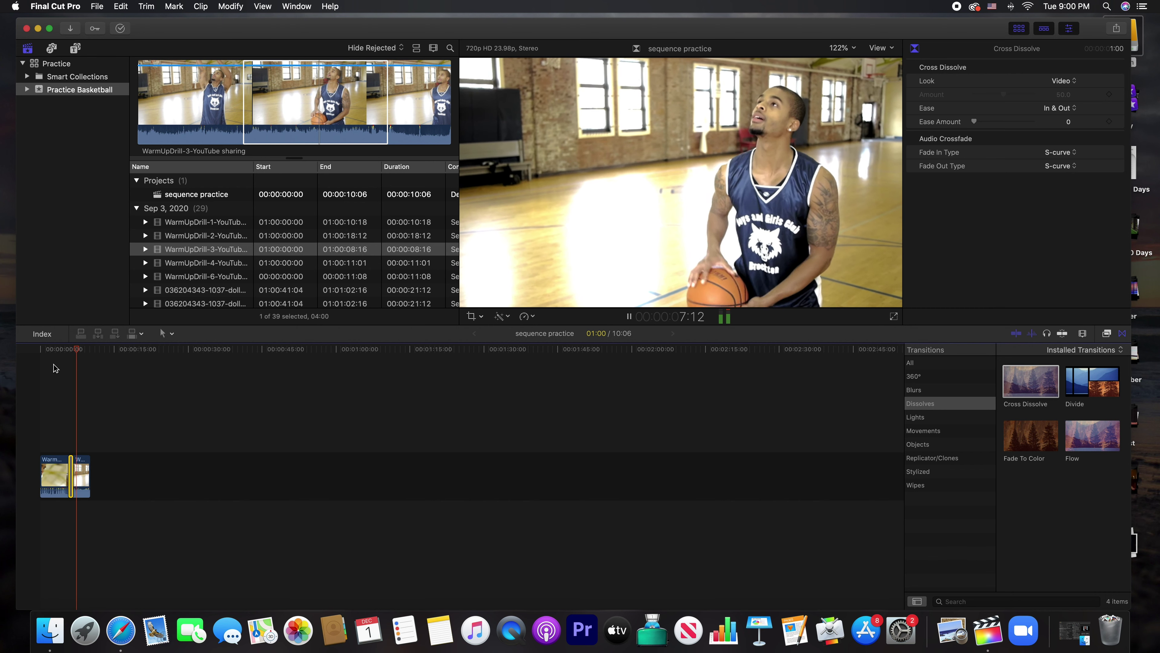
{"action": "key", "text": "space"}
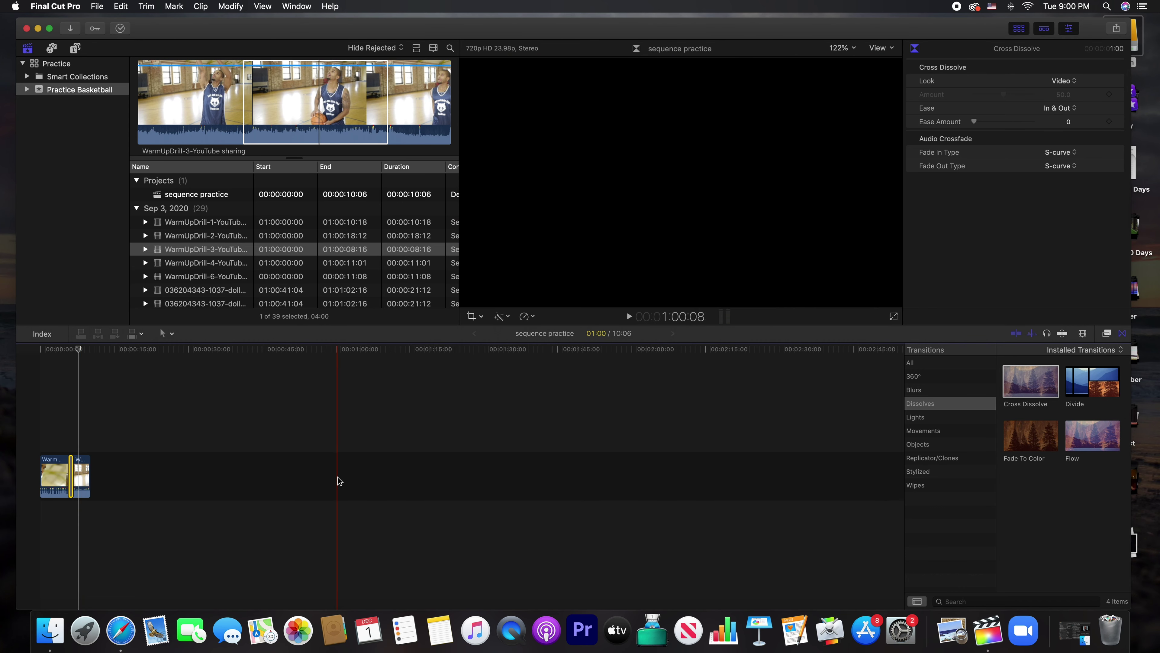
Step: Move the second clip away from the first with the Position tool, leaving a gap, so it ends at about 50:20
{"action": "left_click_drag", "start_coordinate": [82, 476], "coordinate": [347, 479]}
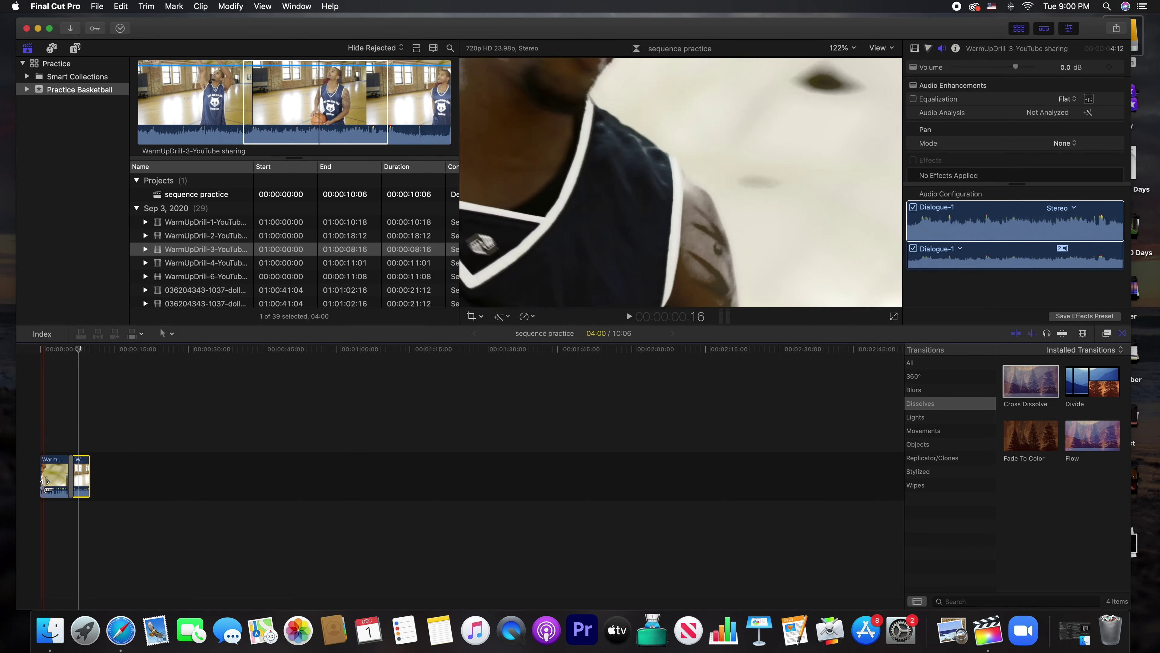
{"action": "left_click_drag", "start_coordinate": [79, 472], "coordinate": [342, 464]}
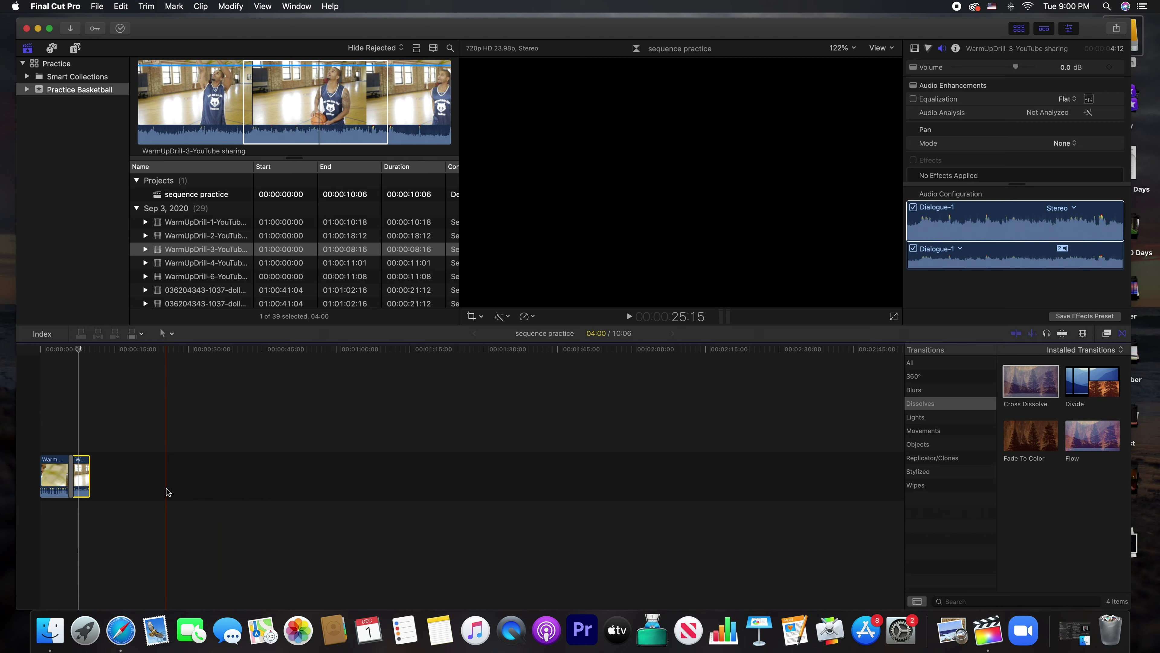
{"action": "left_click", "coordinate": [172, 335]}
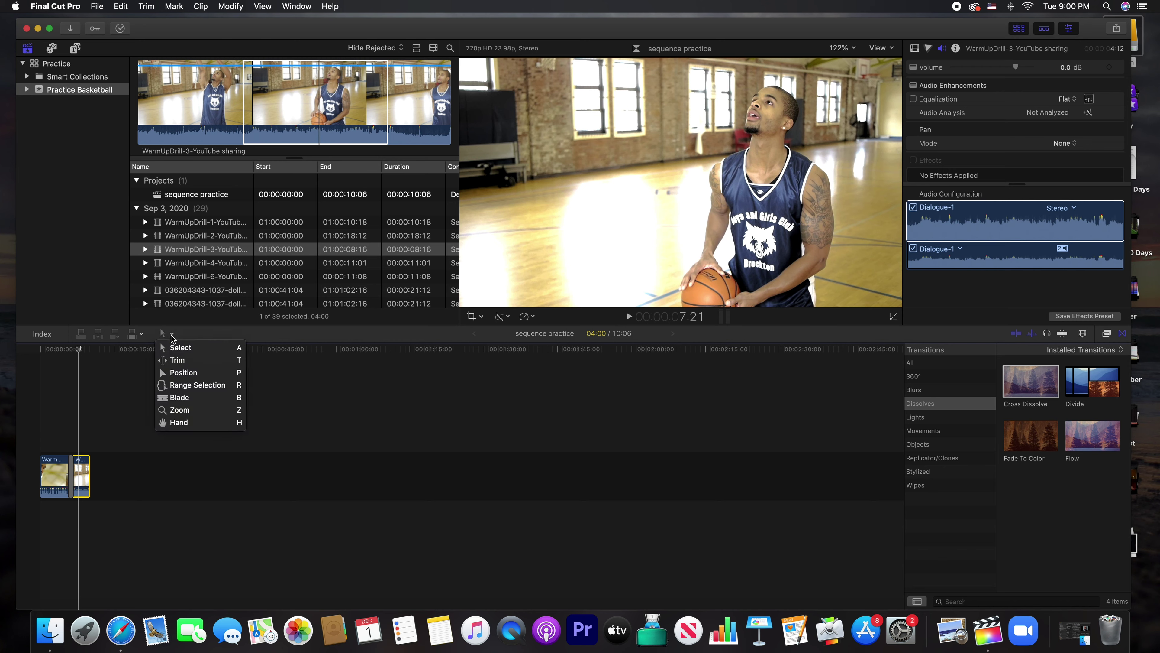
{"action": "left_click", "coordinate": [177, 373]}
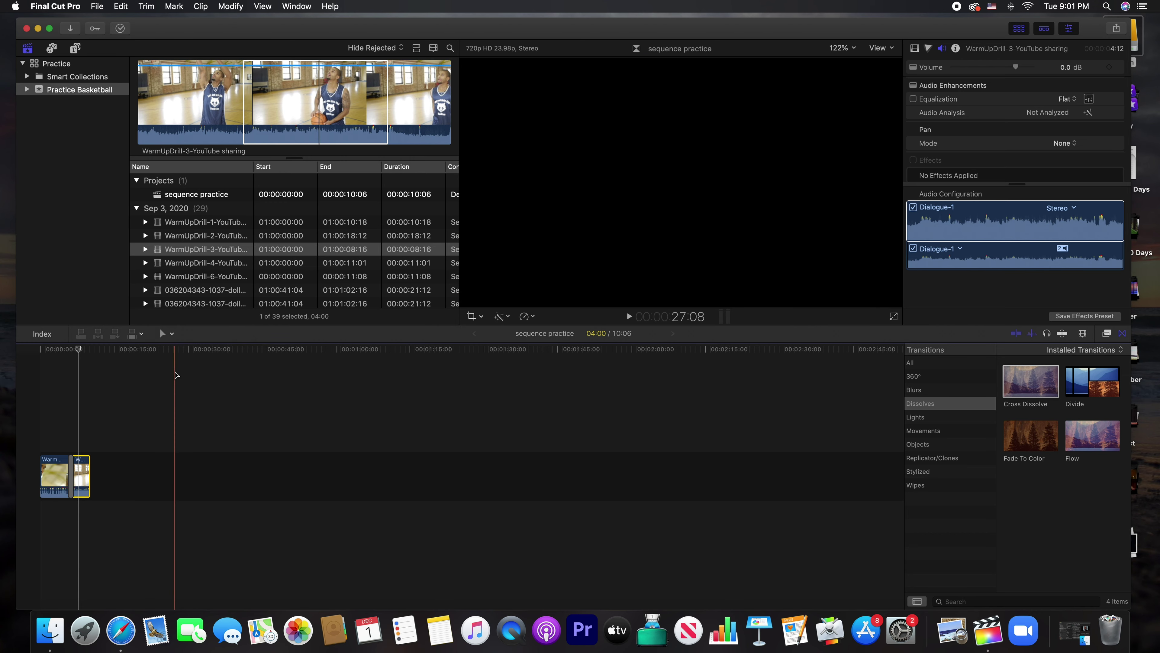
{"action": "left_click_drag", "start_coordinate": [83, 470], "coordinate": [284, 464]}
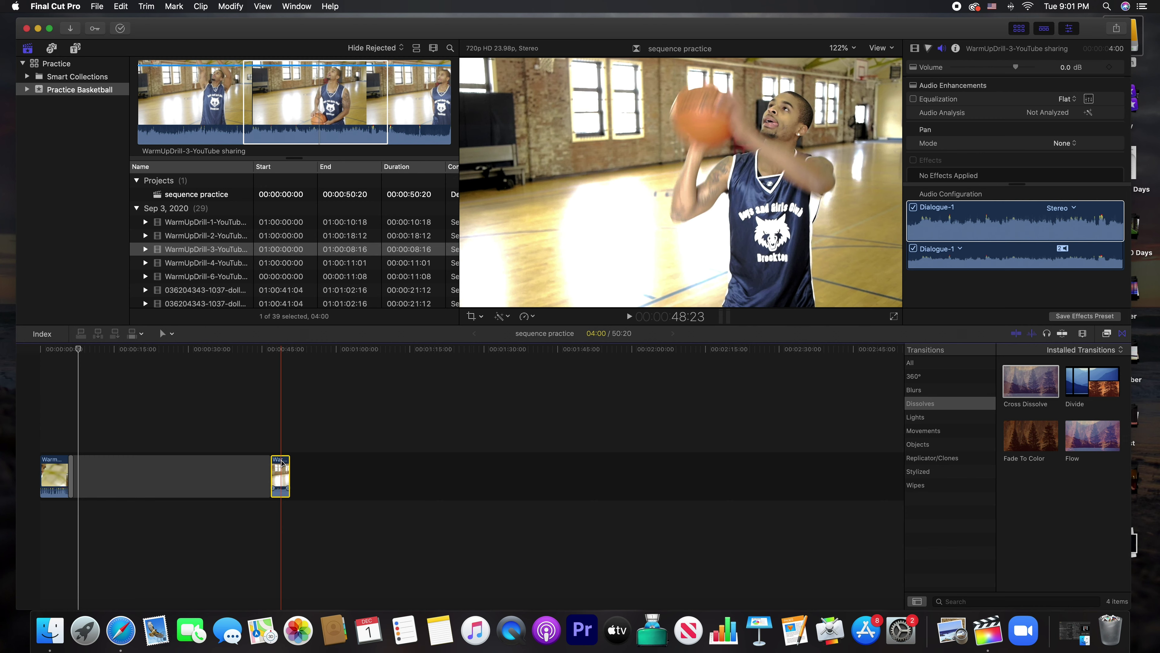
Step: Toggle the transitions browser off and on, and display the installed video effects in its place
{"action": "left_click", "coordinate": [1122, 335]}
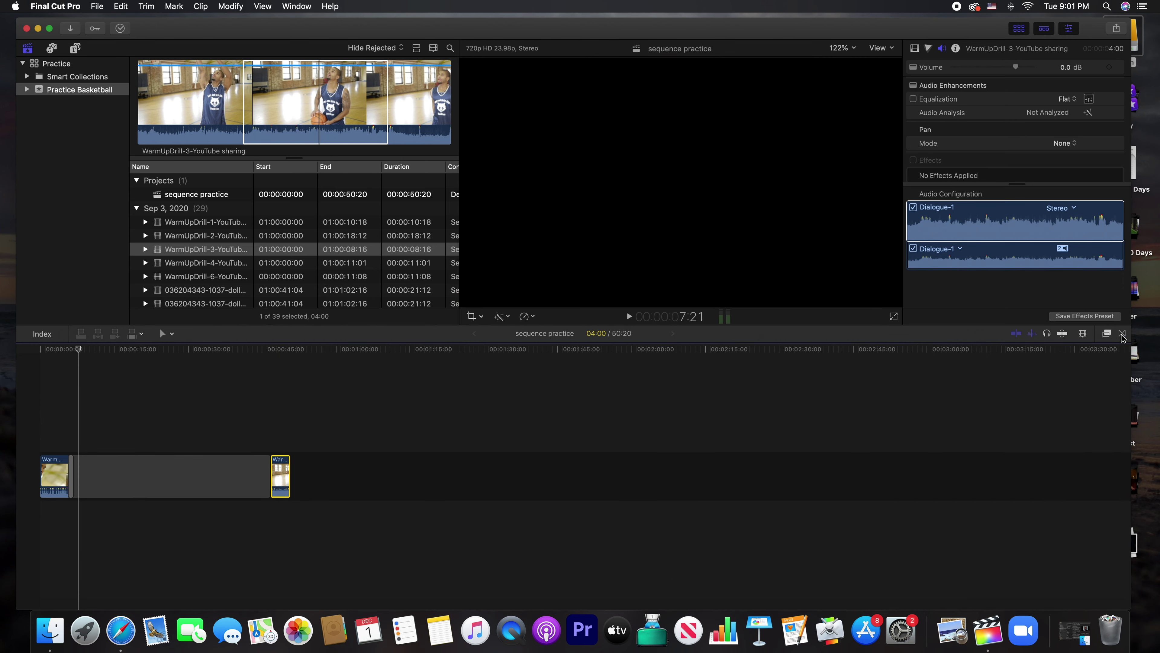
{"action": "left_click", "coordinate": [1122, 334]}
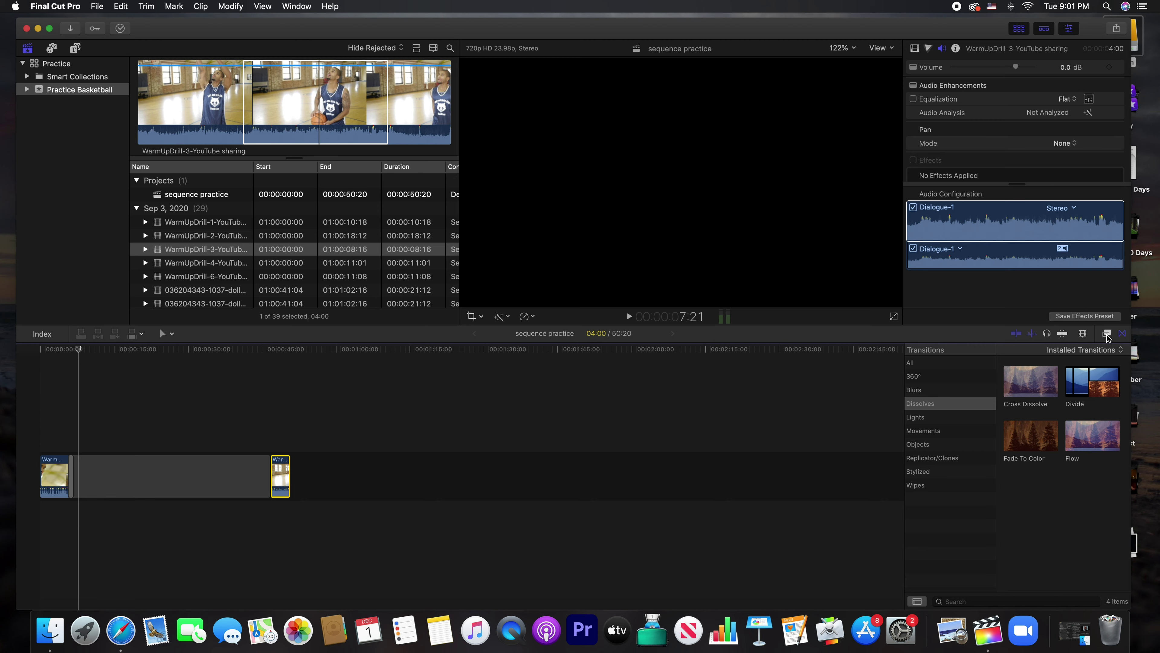
{"action": "left_click", "coordinate": [1107, 334]}
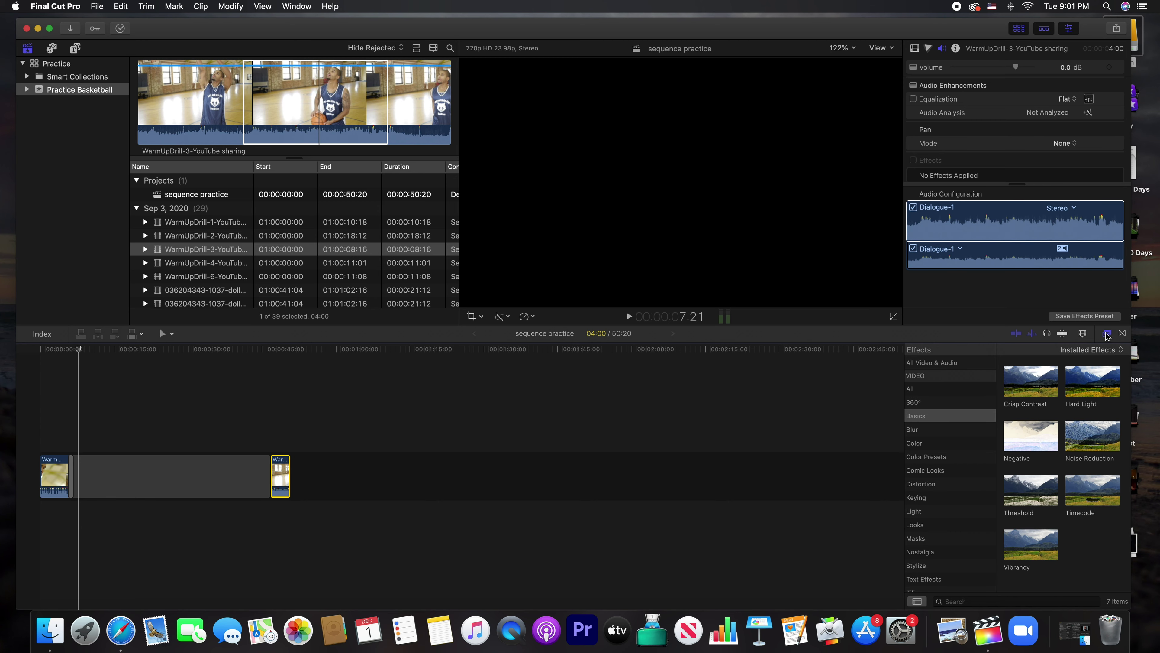